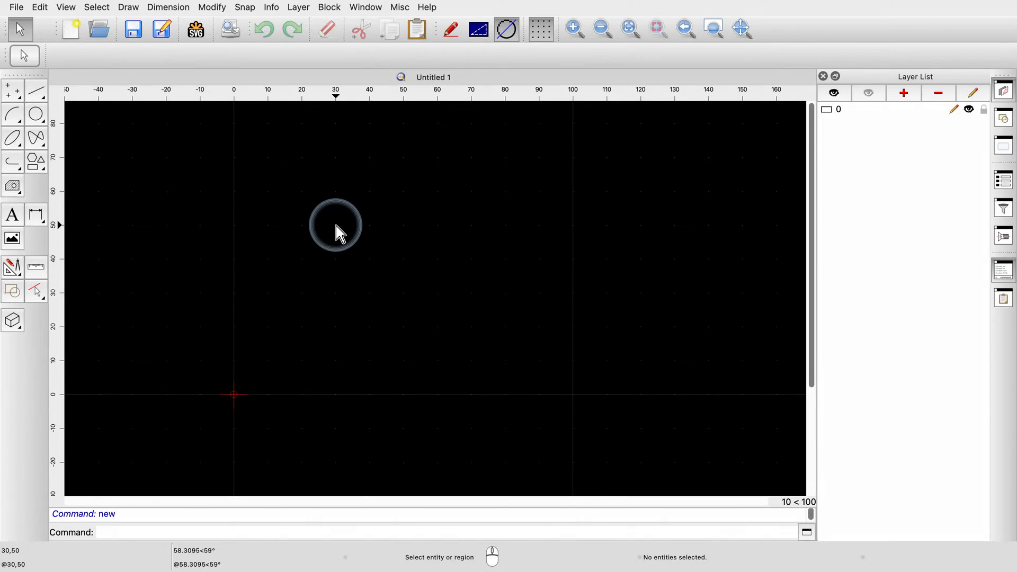
- Start a two-point line with its first point at grid point (30,50)
click(36, 92)
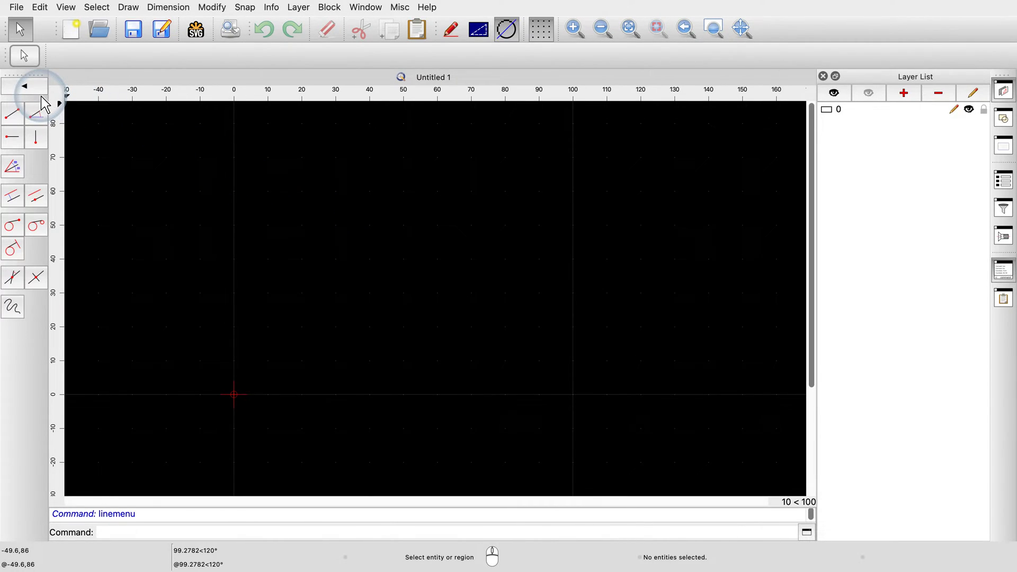
click(11, 113)
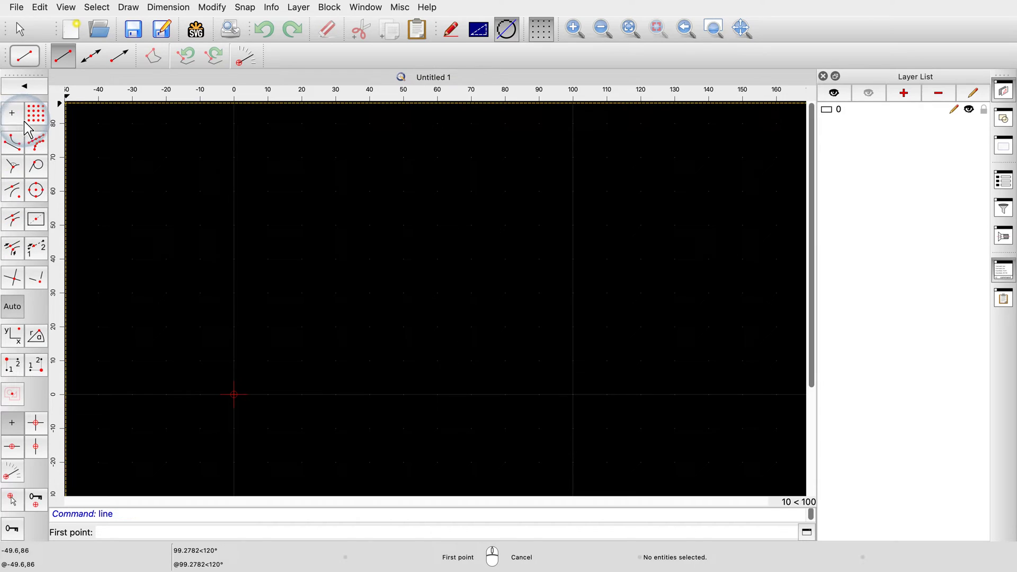
click(336, 226)
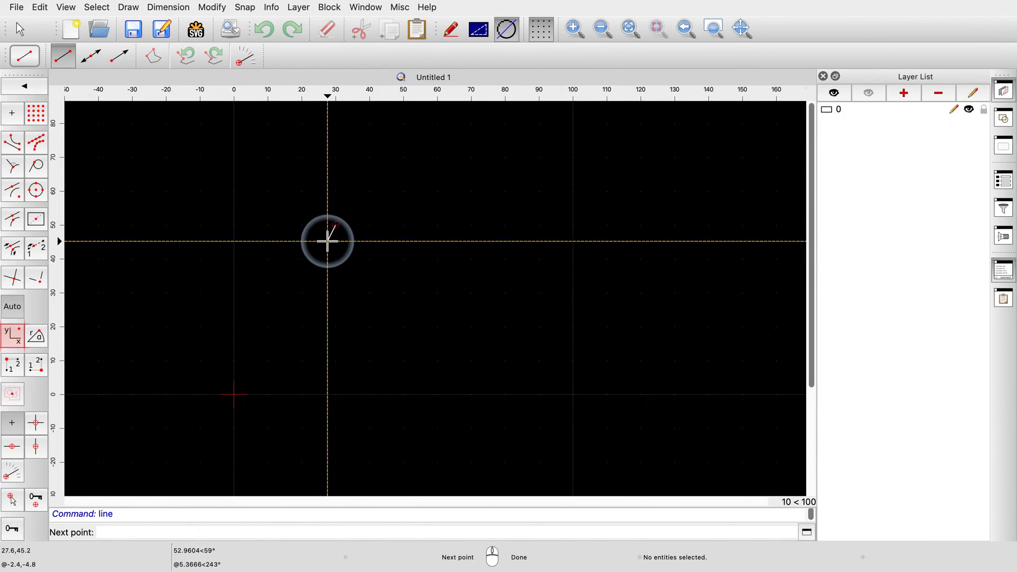
- Enter the next point as coordinates x 44.7 and y 21.3
click(15, 335)
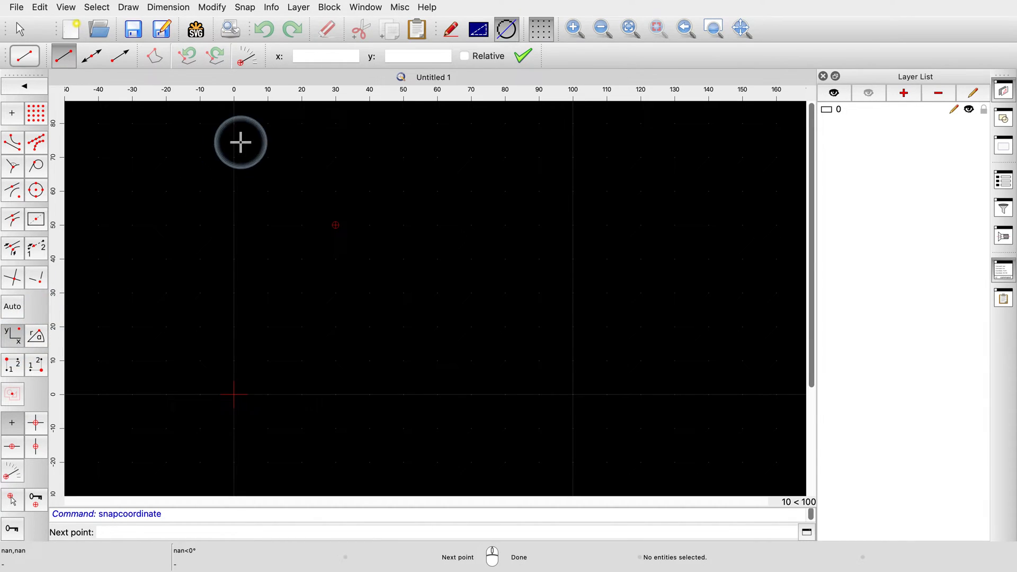
click(325, 56)
text(44.7)
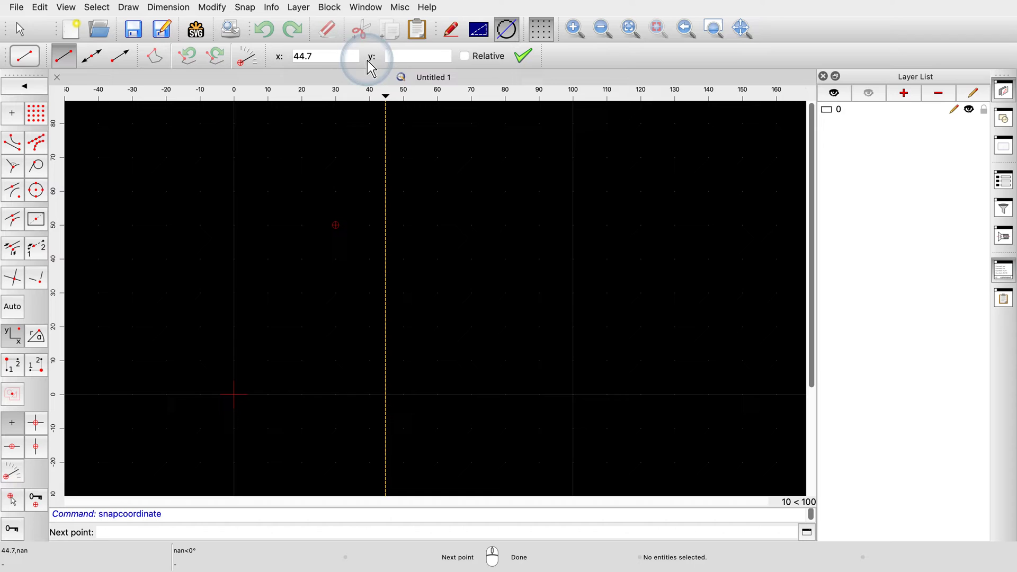
click(416, 56)
text(21.3)
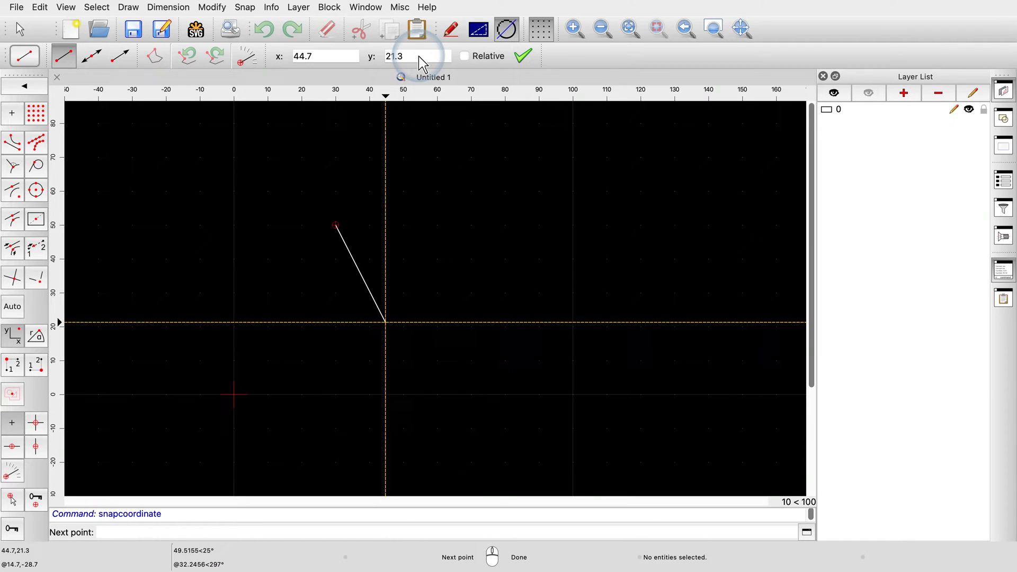
- Make the 44.7, 21.3 coordinates relative to (30,50), ending near (74.7,71.3)
click(483, 57)
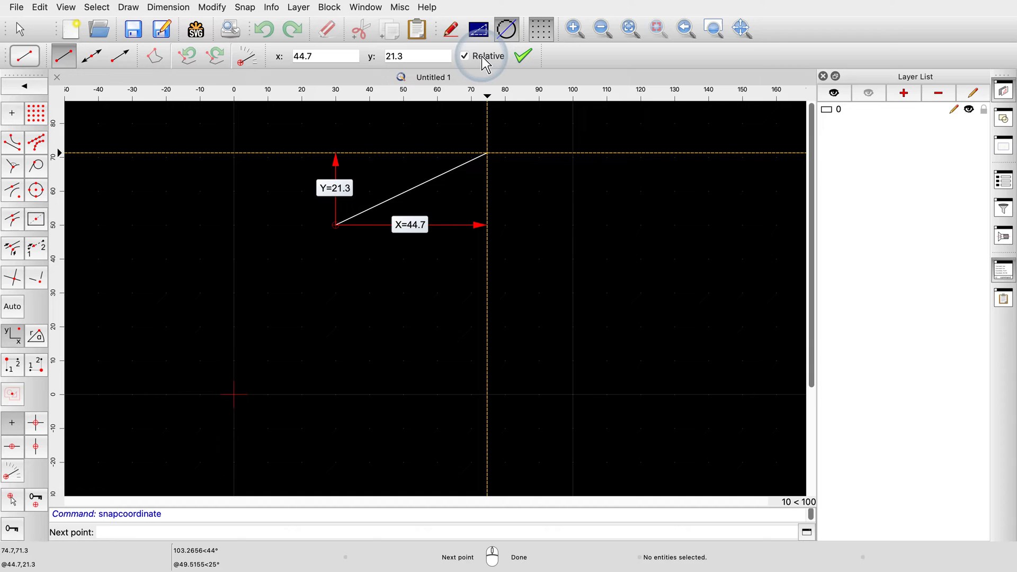
click(521, 56)
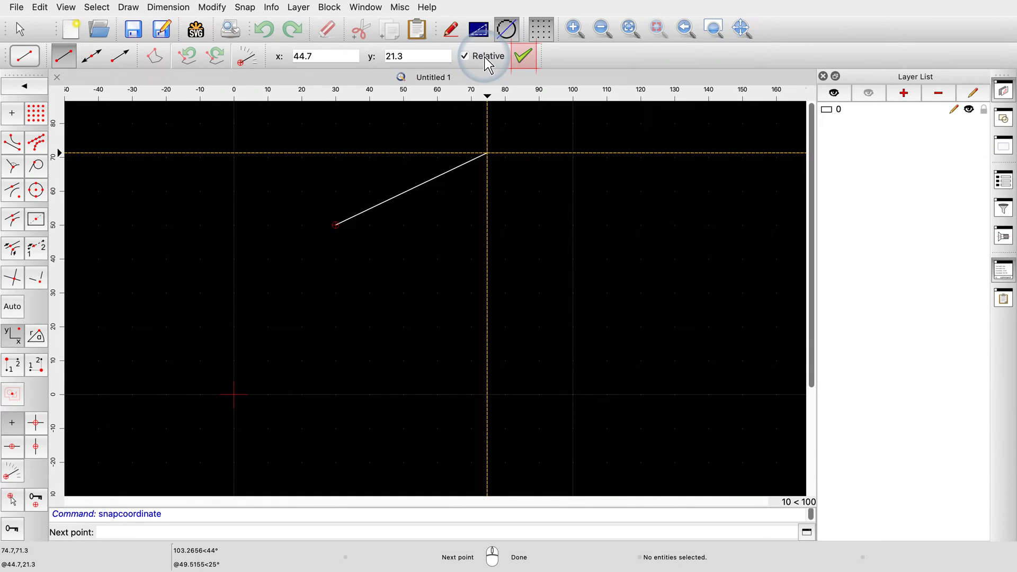
- Commit the first segment, then add a second segment with relative offset x 20, y -20
click(524, 57)
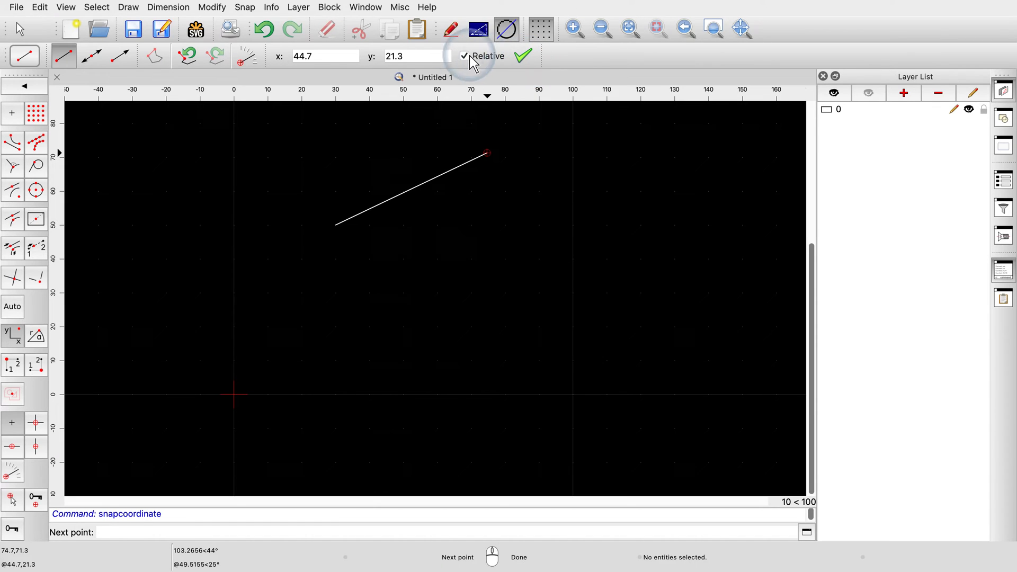
double_click(321, 56)
text(20)
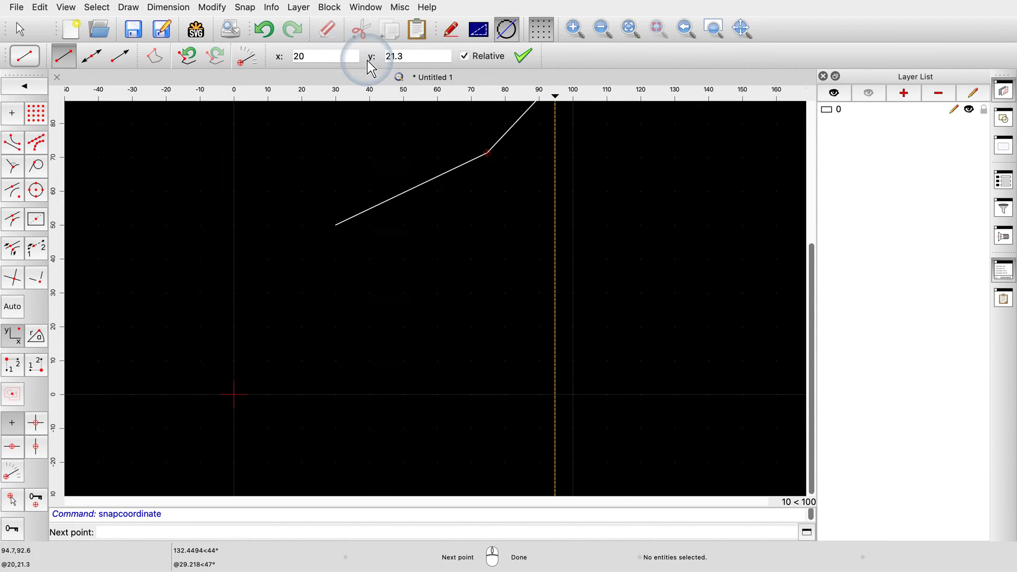
double_click(398, 56)
text(-20)
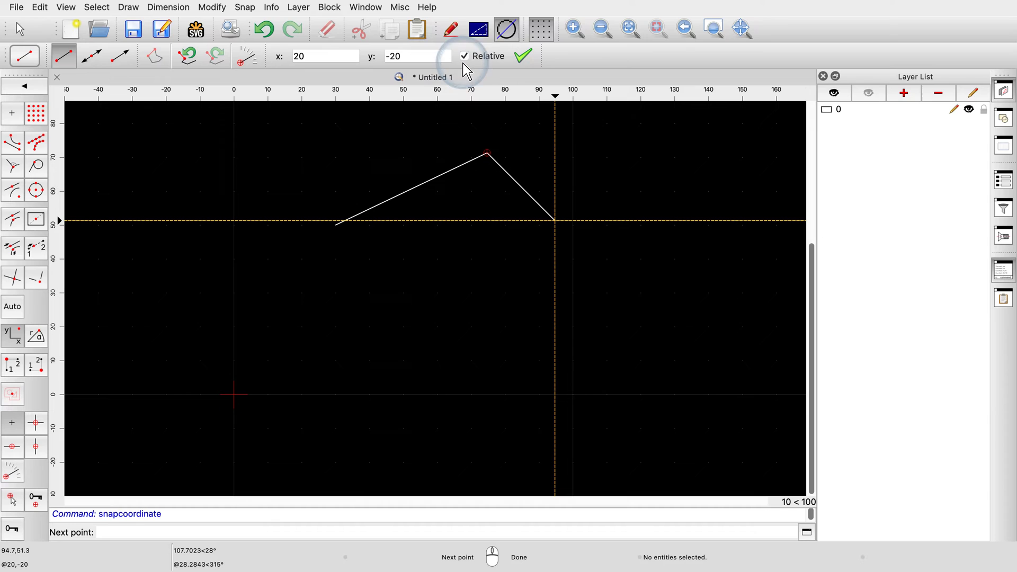
click(524, 57)
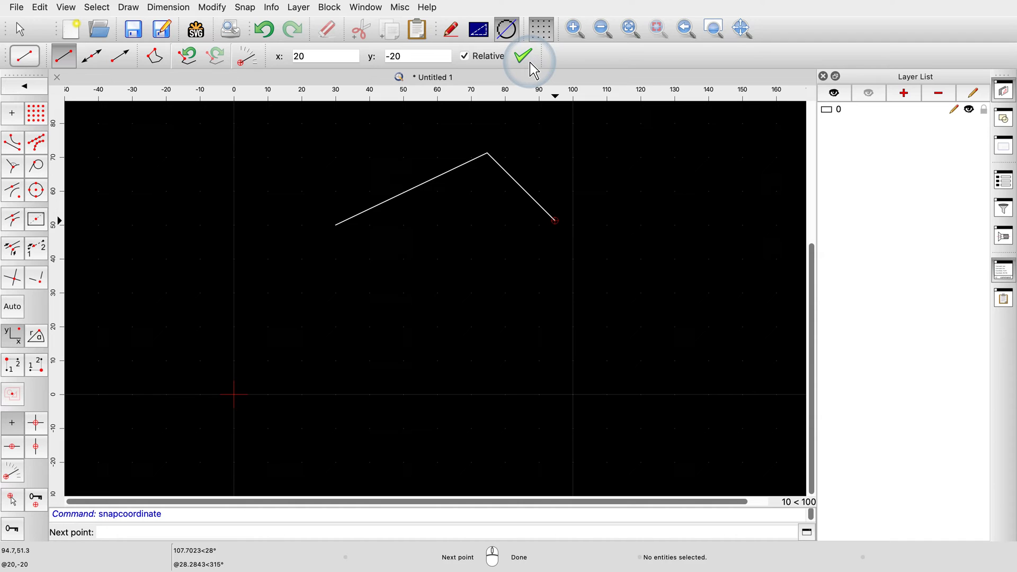
- Finish the polyline and back out of the line drawing tools
key(Escape)
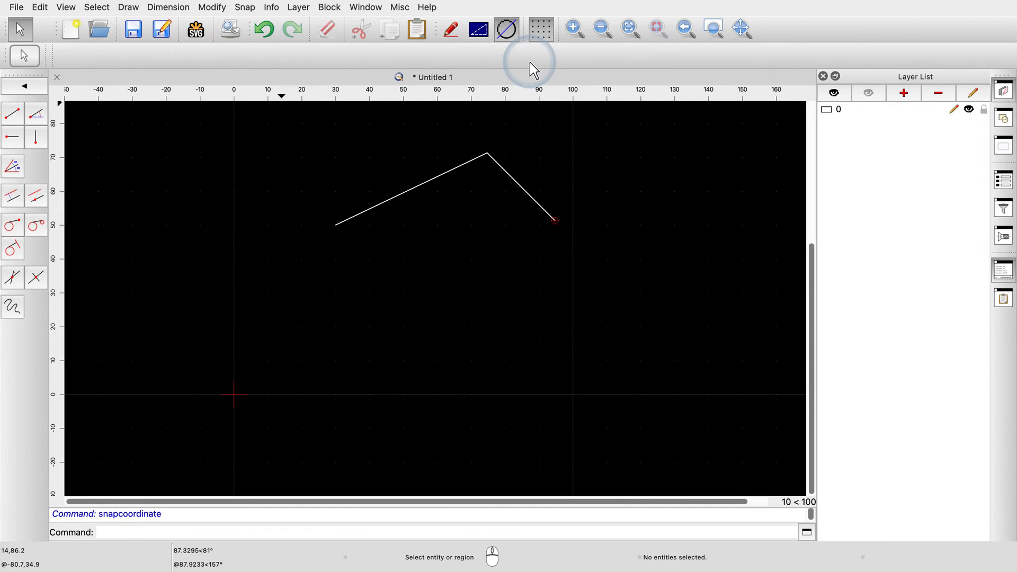
key(Escape)
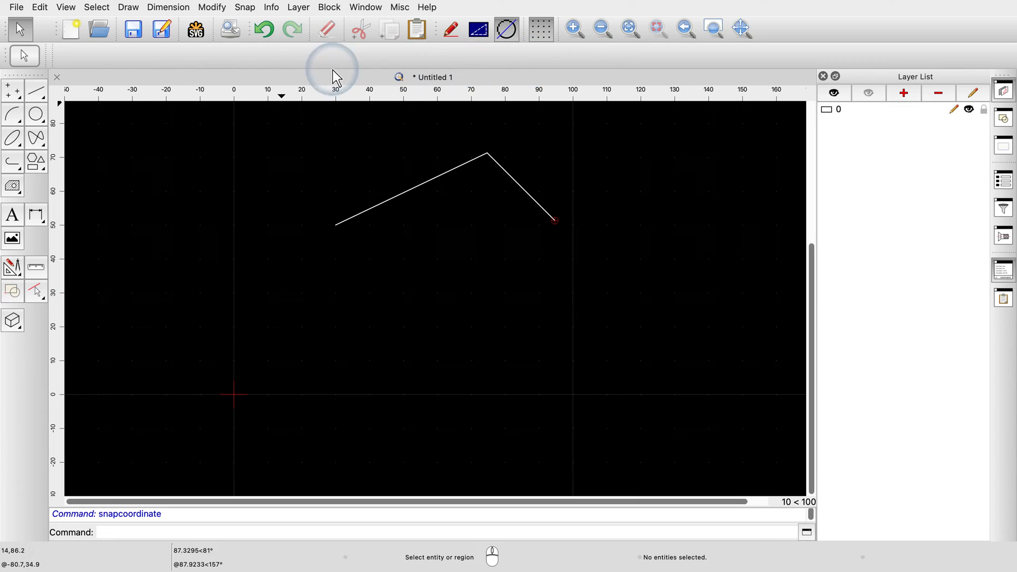
- Start a two-point line at (30,20) and switch to polar coordinate entry
click(36, 92)
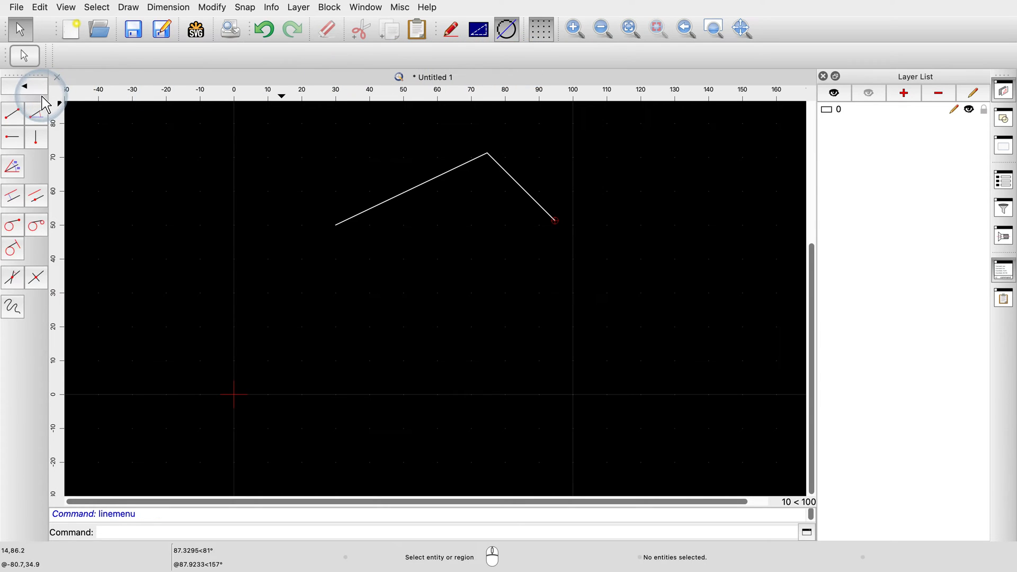
click(12, 114)
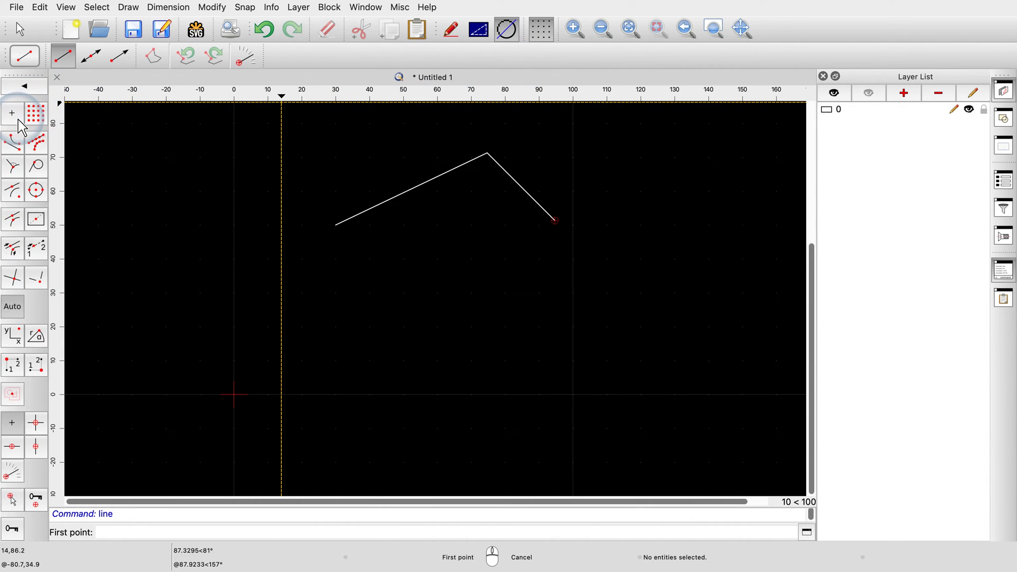
click(336, 326)
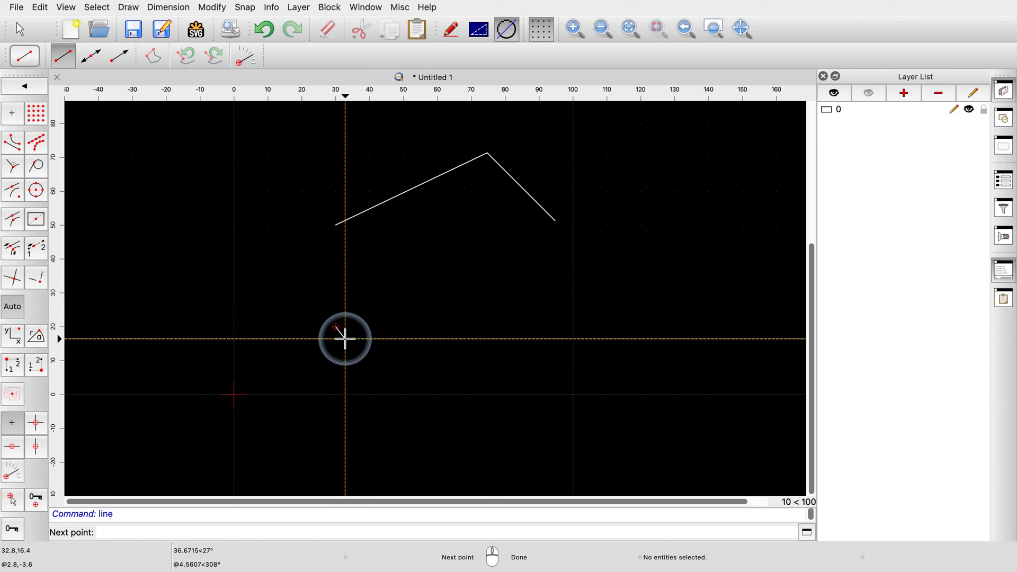
click(37, 337)
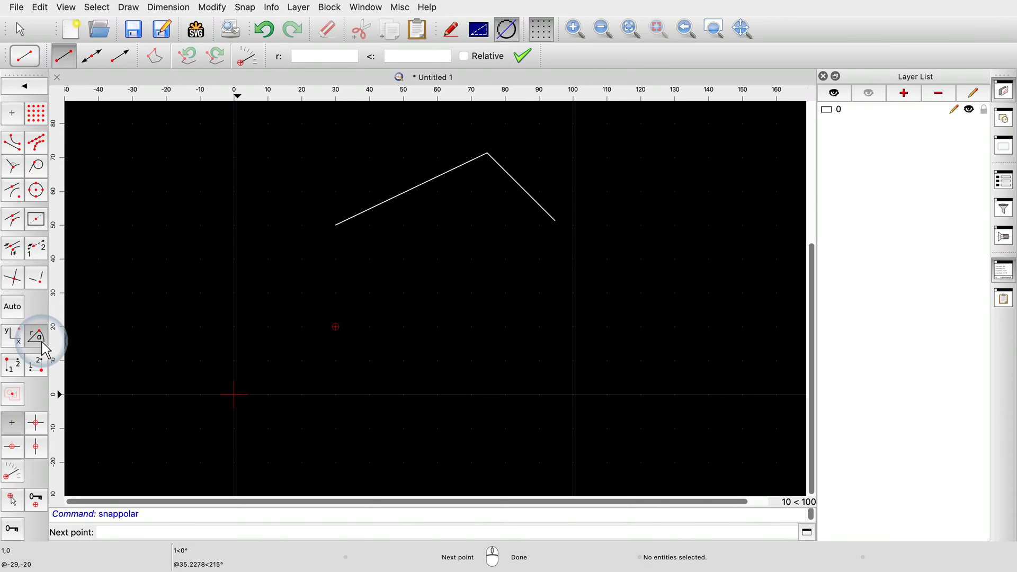
- Draw the next point at relative distance 50 and angle 30°, ending near (73.3,45)
click(321, 58)
text(50)
click(414, 56)
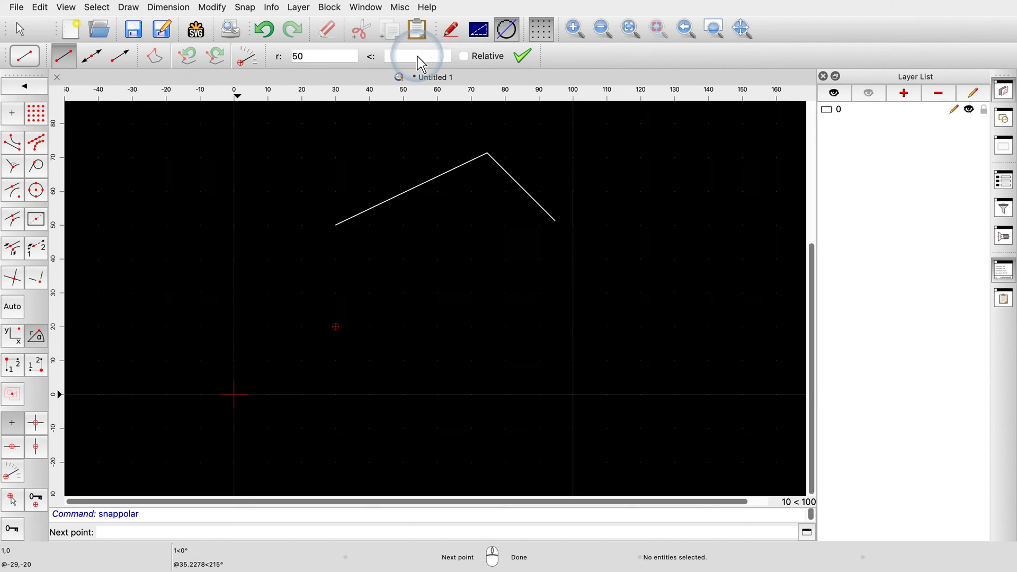
text(30)
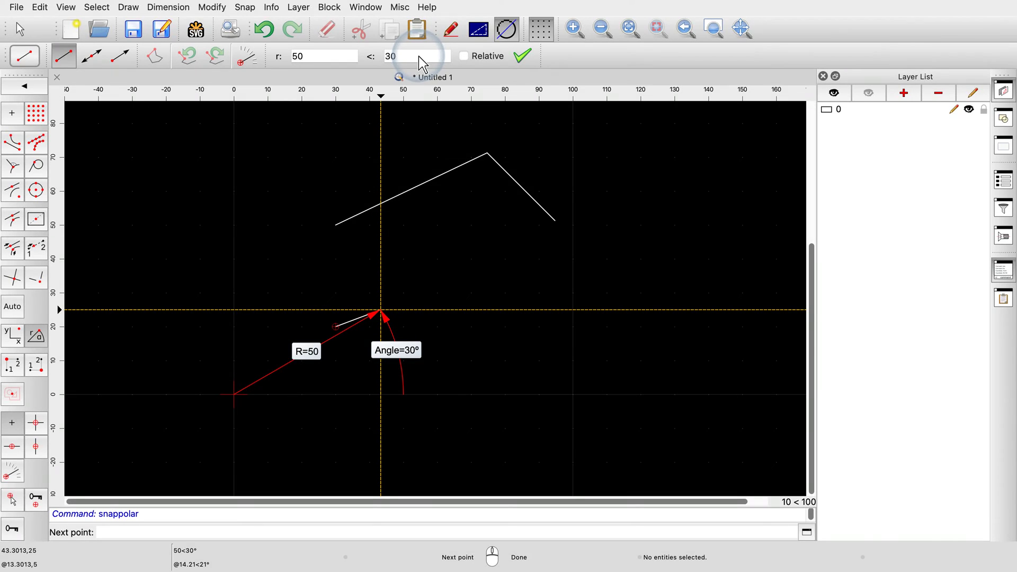
click(484, 59)
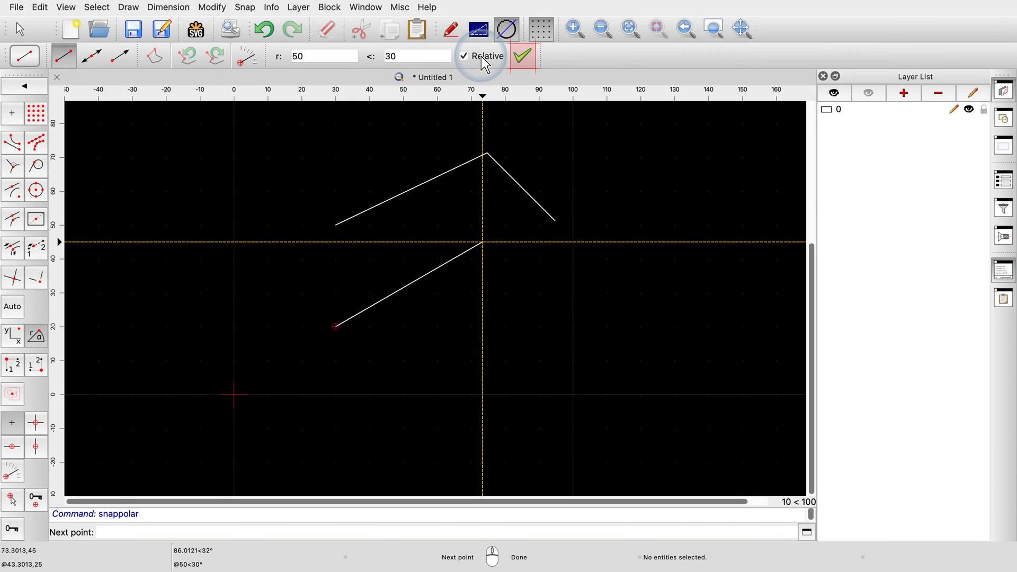
click(523, 55)
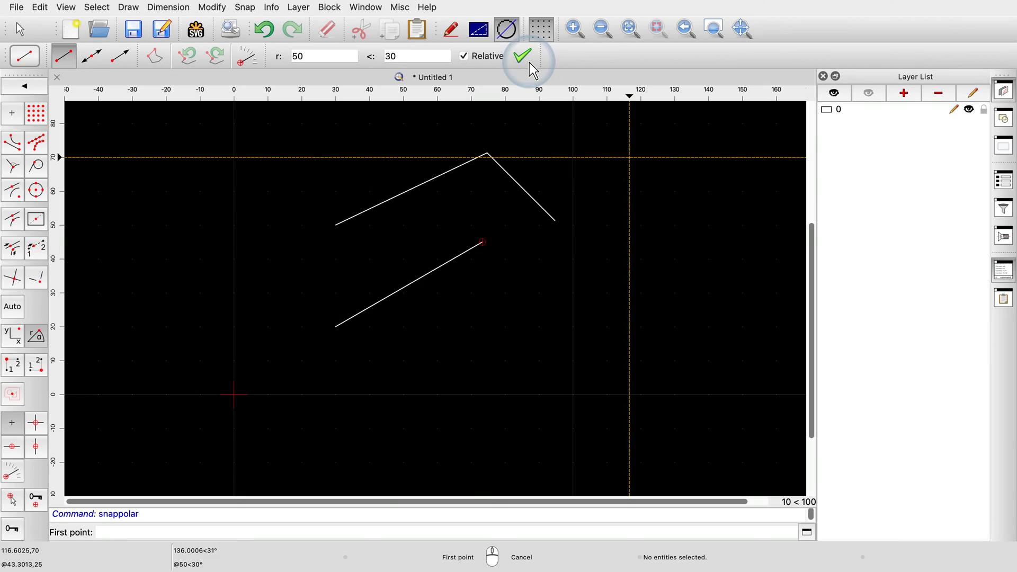
- End the Line command, leaving the 30° line below the polyline
key(Escape)
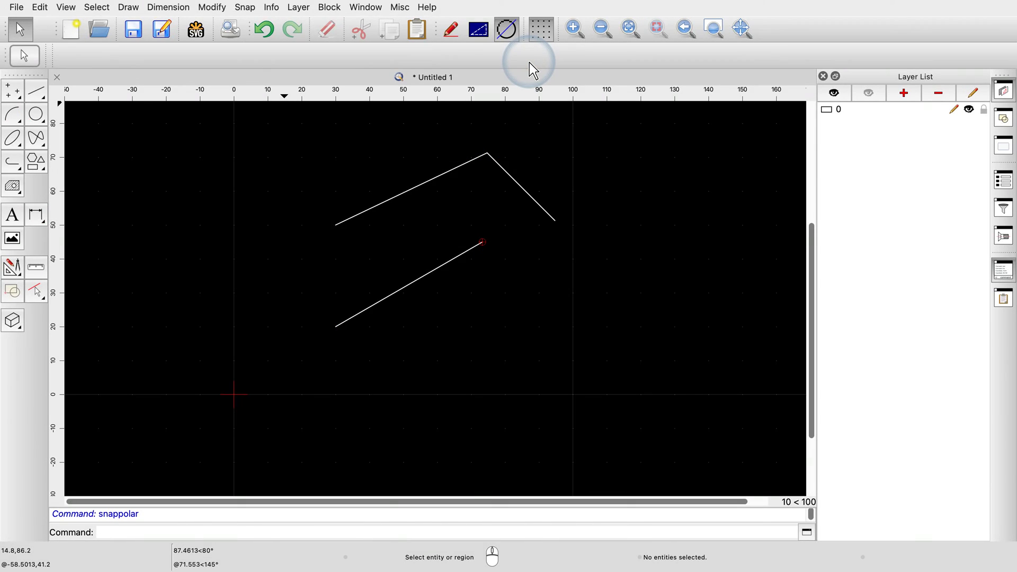